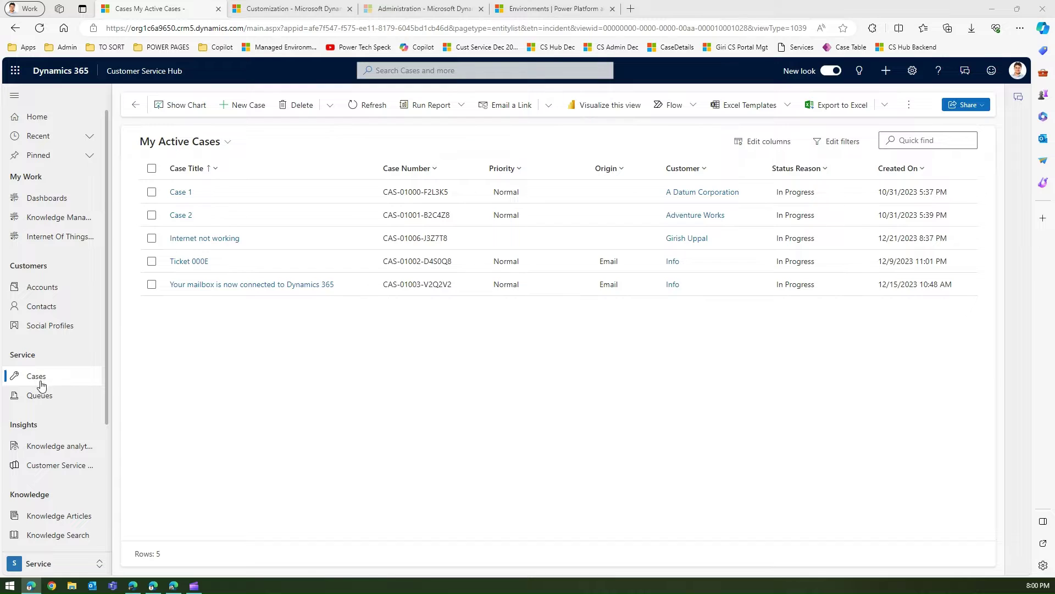
# Open Cases under Service to show the My Active Cases grid with five cases.
pyautogui.click(38, 377)
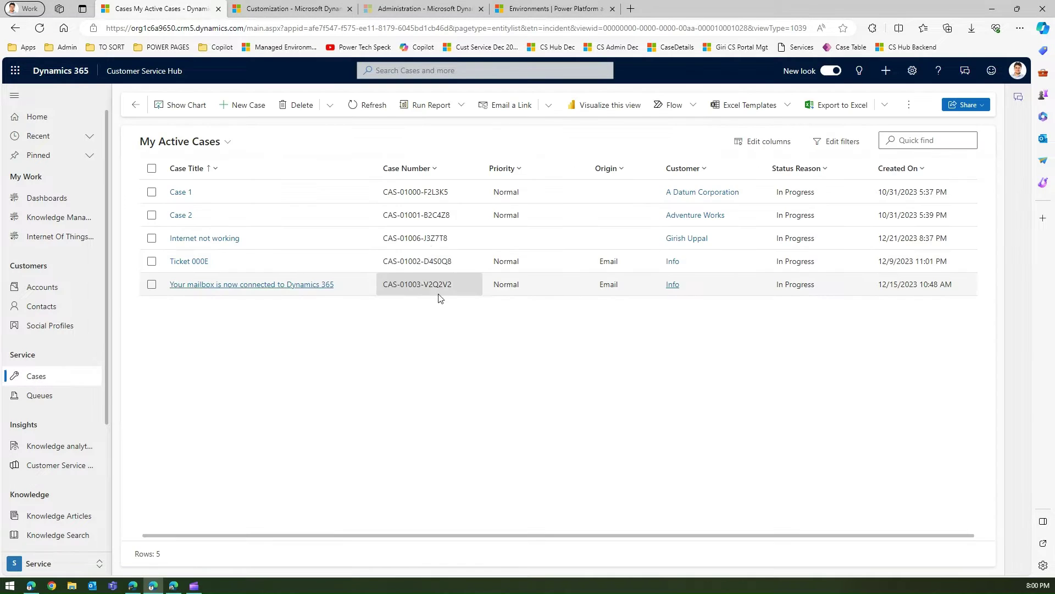
pyautogui.click(229, 142)
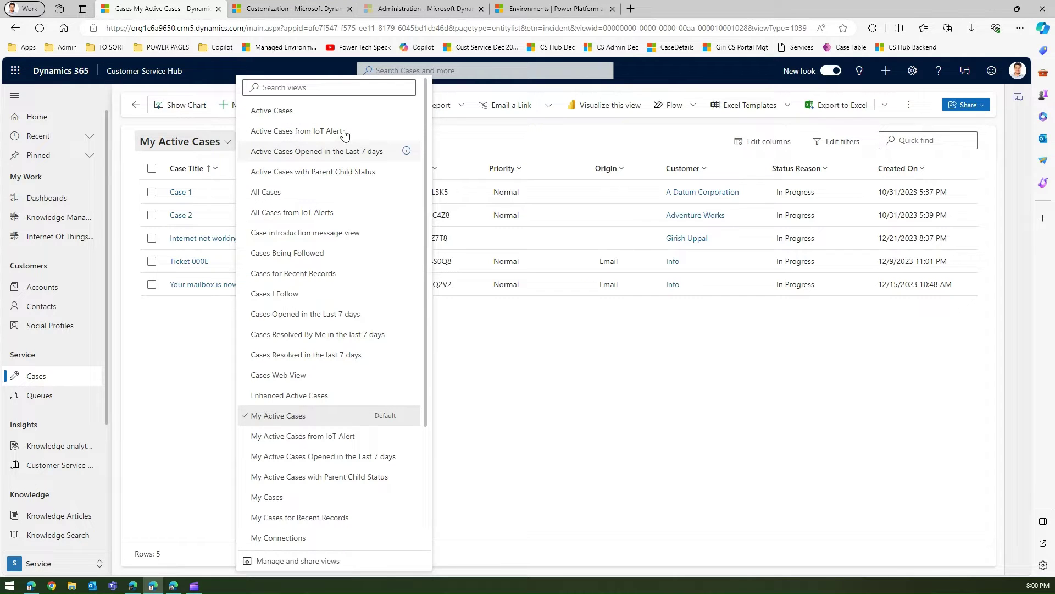
pyautogui.click(313, 561)
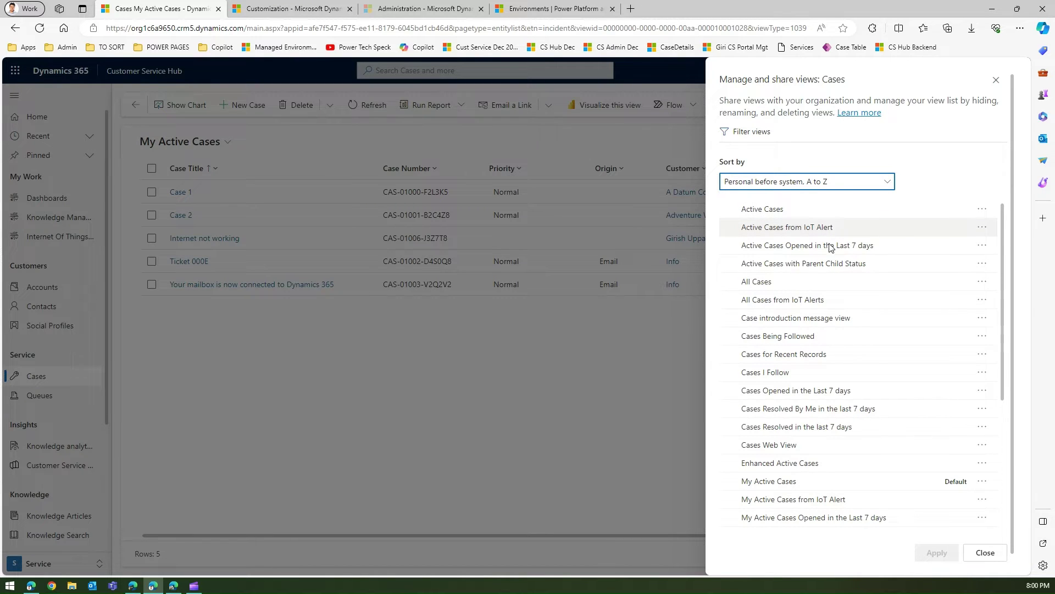
pyautogui.click(983, 228)
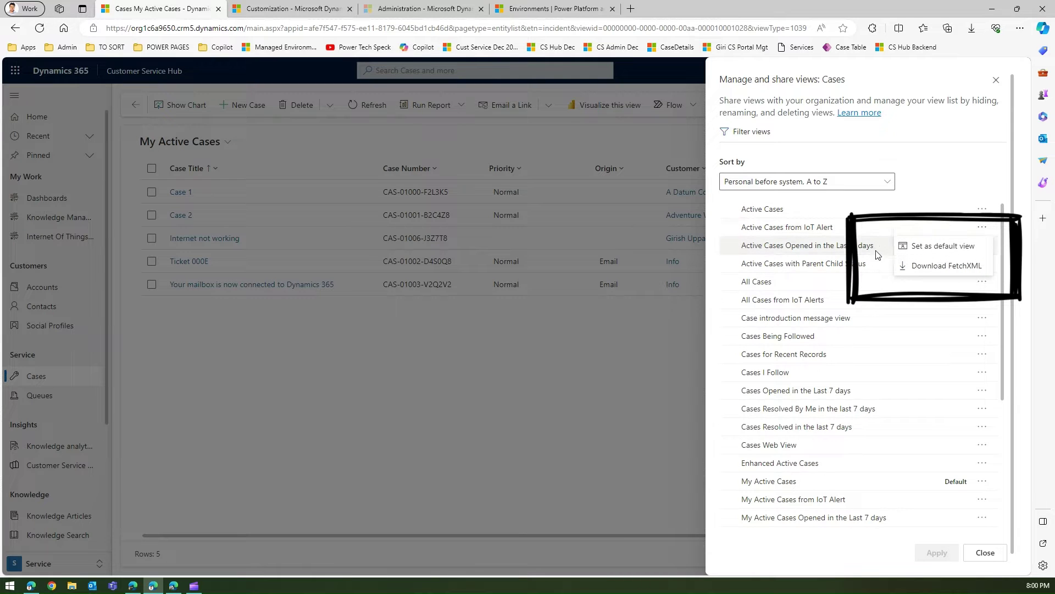
pyautogui.click(581, 406)
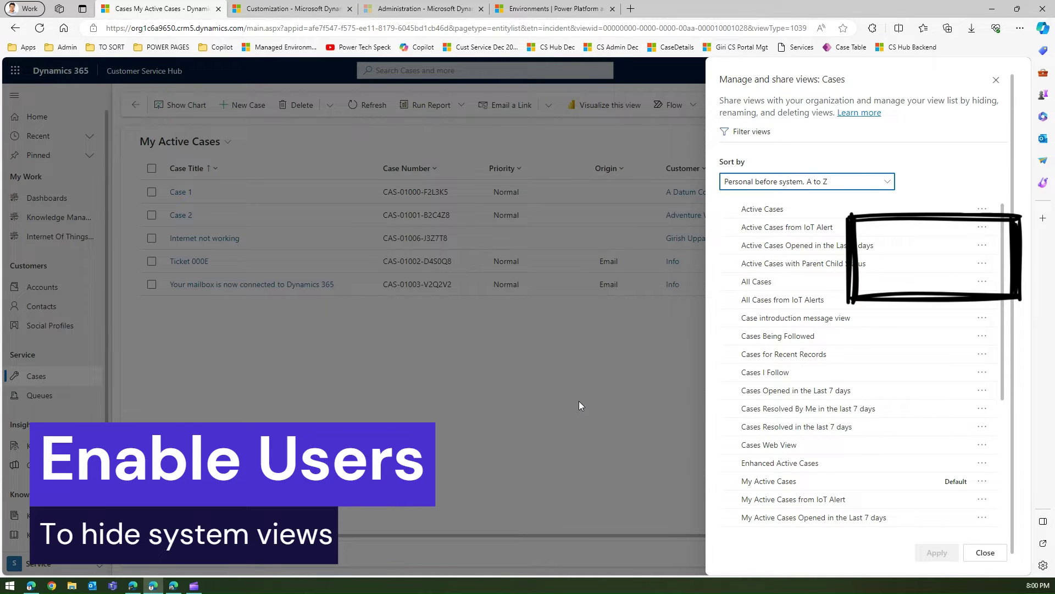
pyautogui.click(996, 80)
# In Power Platform admin center, go to the Customer Service Trial environment's Product > Features settings.
pyautogui.click(550, 9)
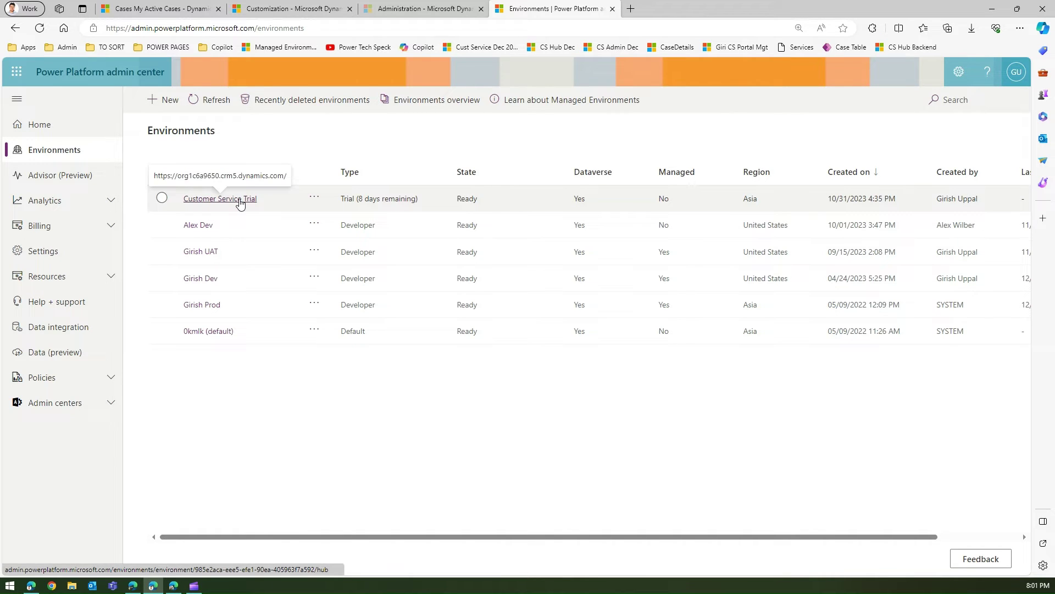
pyautogui.click(315, 199)
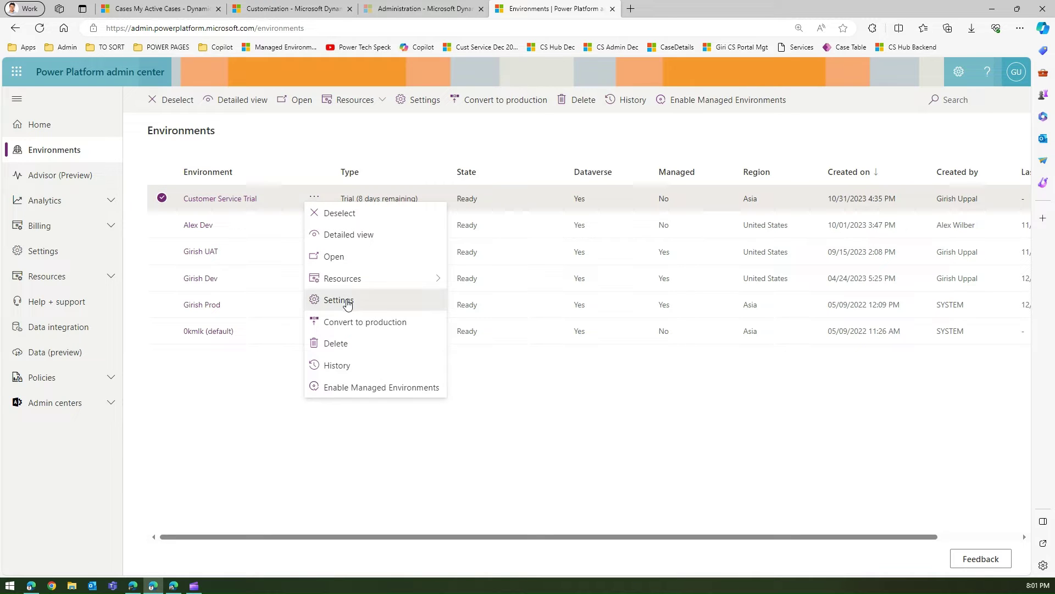
pyautogui.click(346, 299)
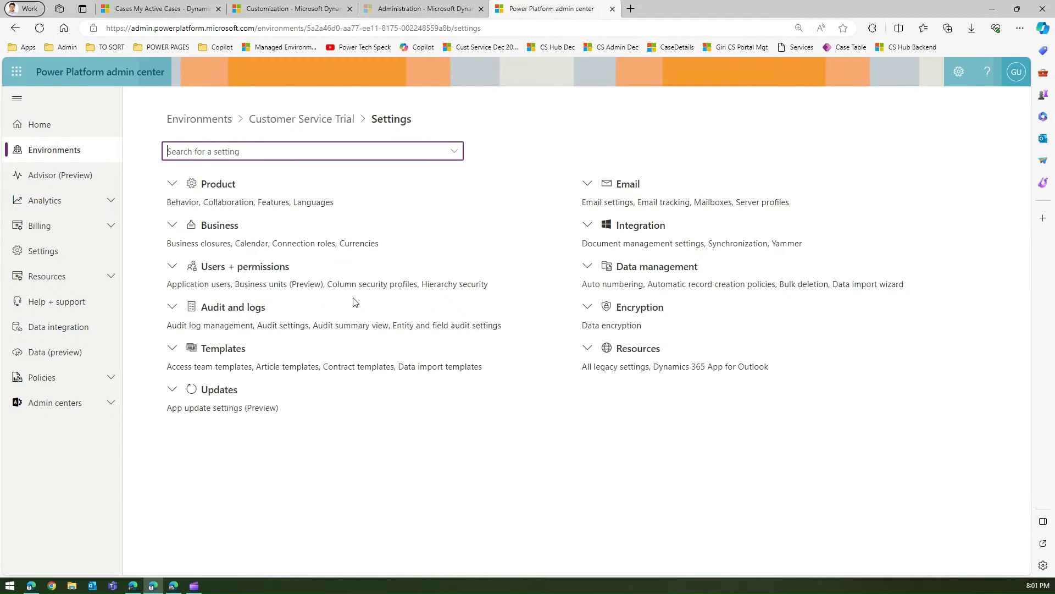
pyautogui.click(172, 184)
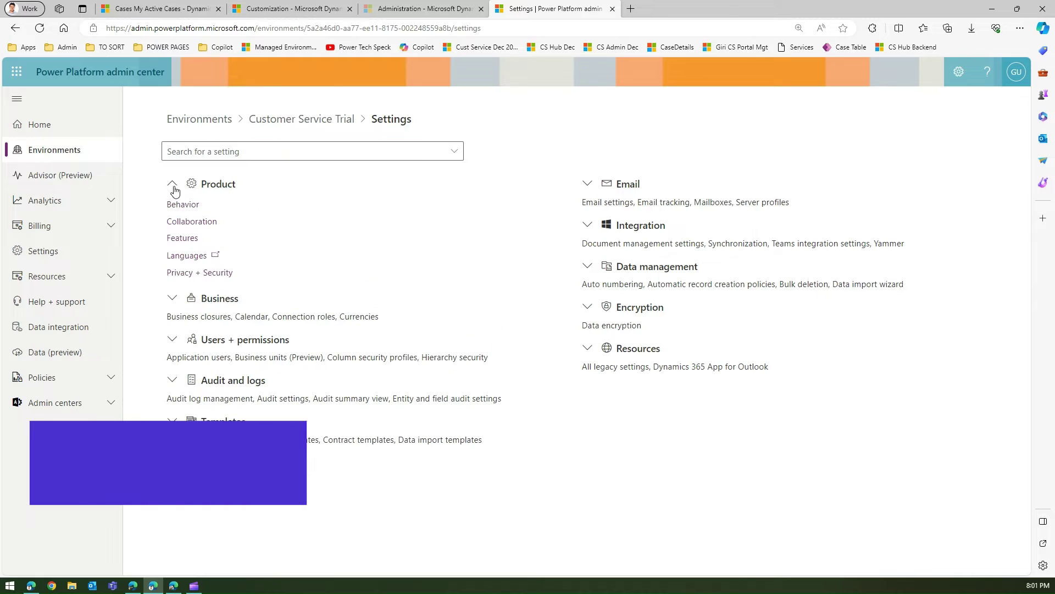
pyautogui.click(183, 238)
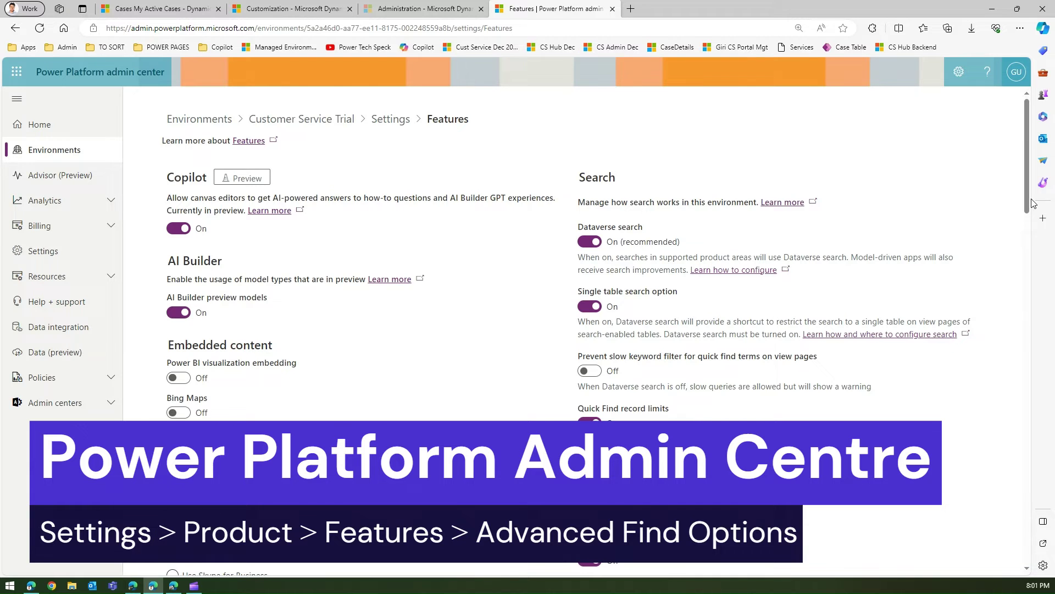
# Turn on 'Allow users to hide system views', save the settings, and return to the Cases tab.
pyautogui.moveTo(1026, 203); pyautogui.dragTo(1030, 424)
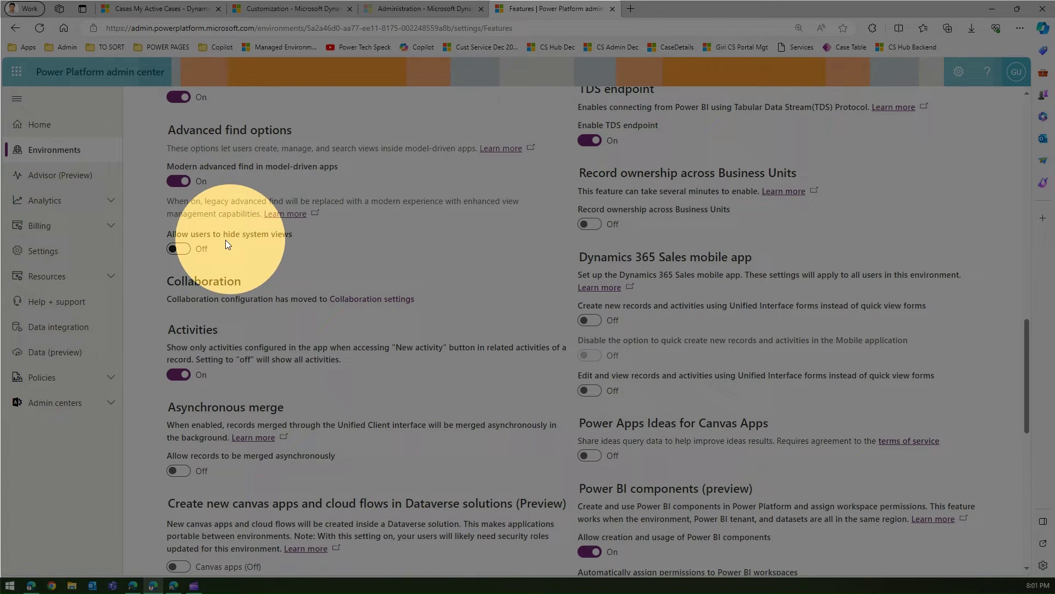
pyautogui.click(182, 250)
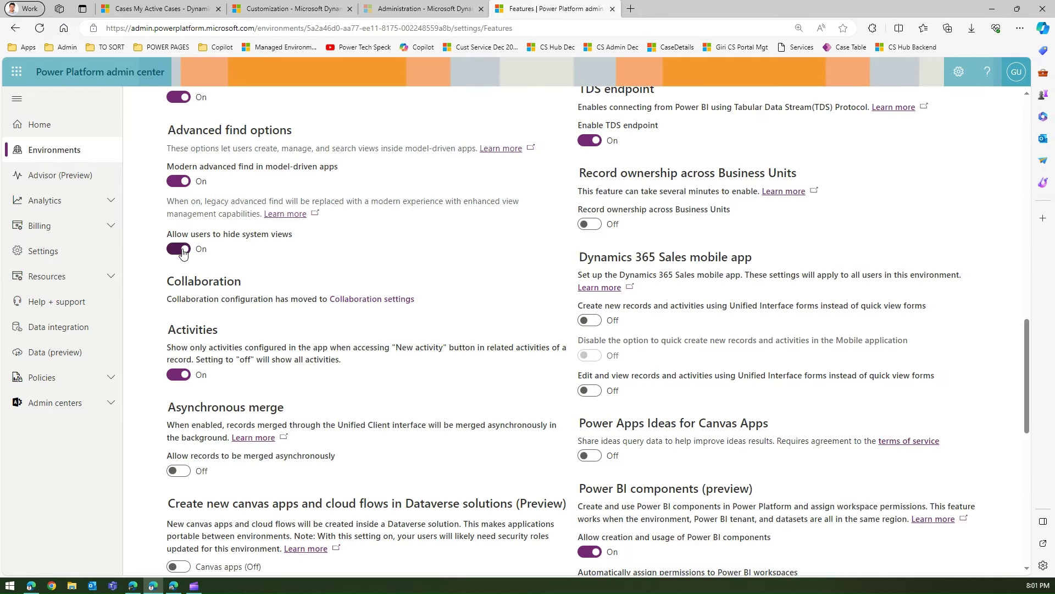
pyautogui.scroll(-10, 803, 448)
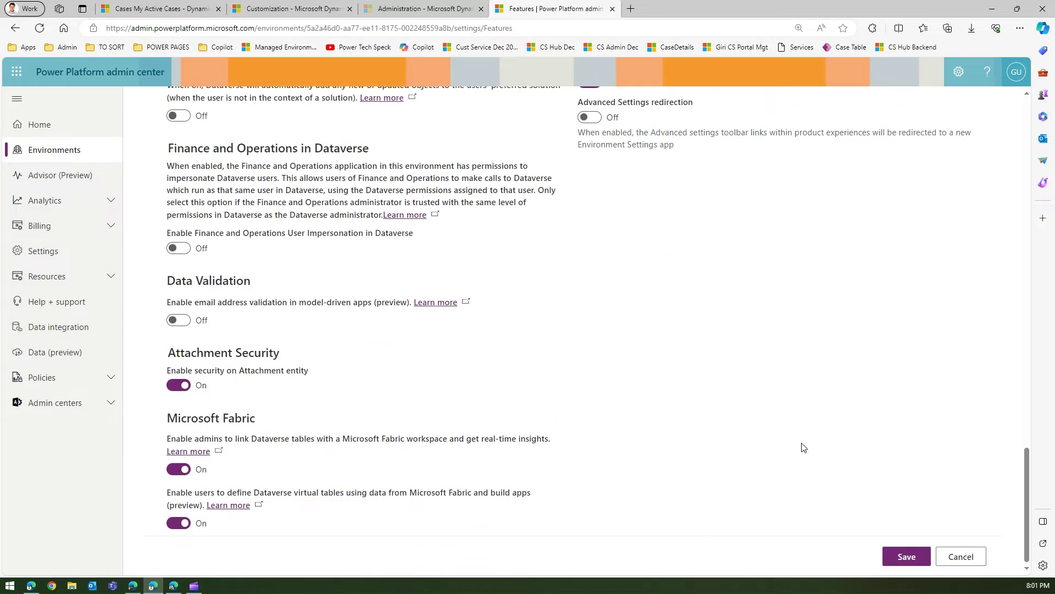
pyautogui.click(908, 555)
pyautogui.click(148, 9)
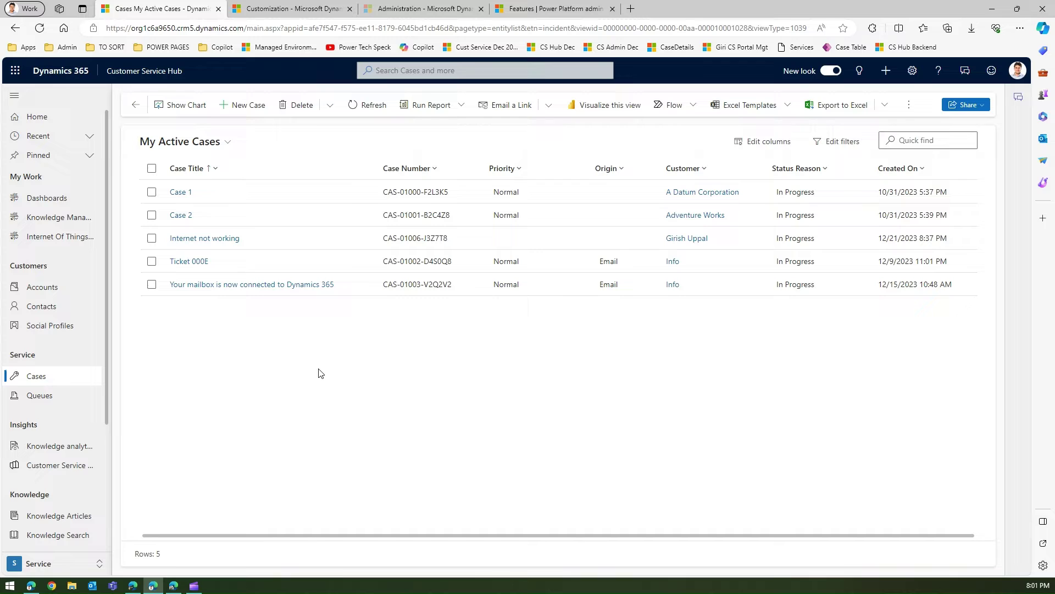
# Refresh the Cases page with F5 and open the view selector next to My Active Cases.
pyautogui.press('F5')
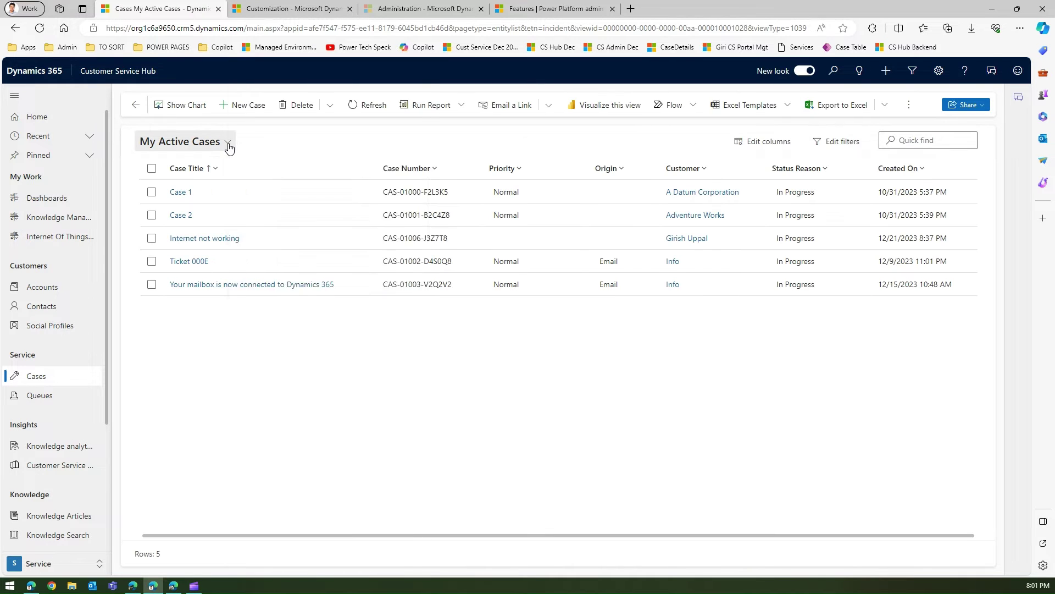
pyautogui.click(228, 144)
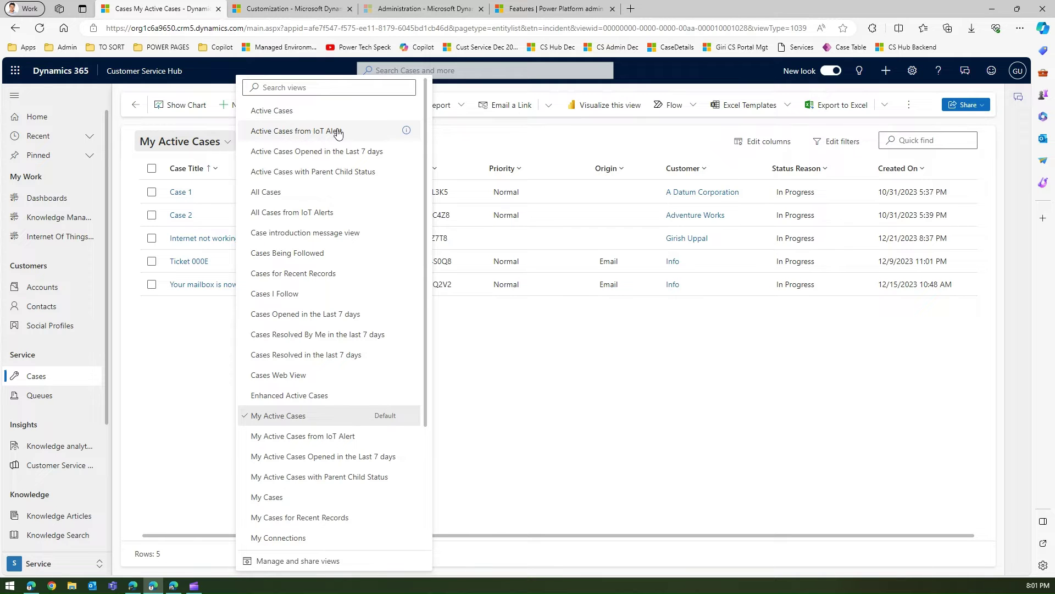
# In Manage and share views, mark Active Cases from IoT Alert and All Cases from IoT Alerts as Hide, then apply.
pyautogui.click(326, 561)
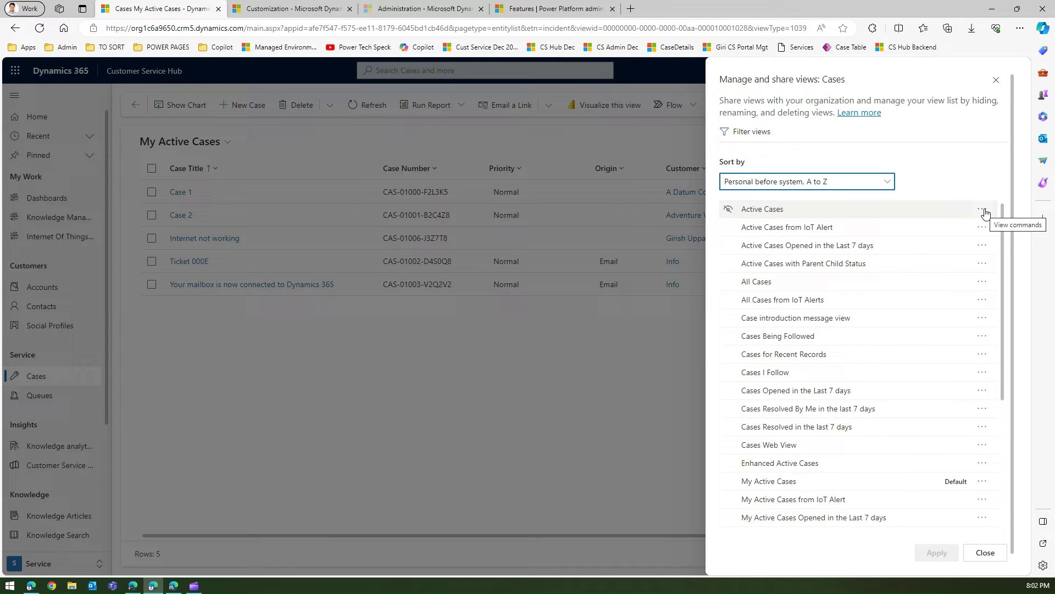
pyautogui.click(983, 211)
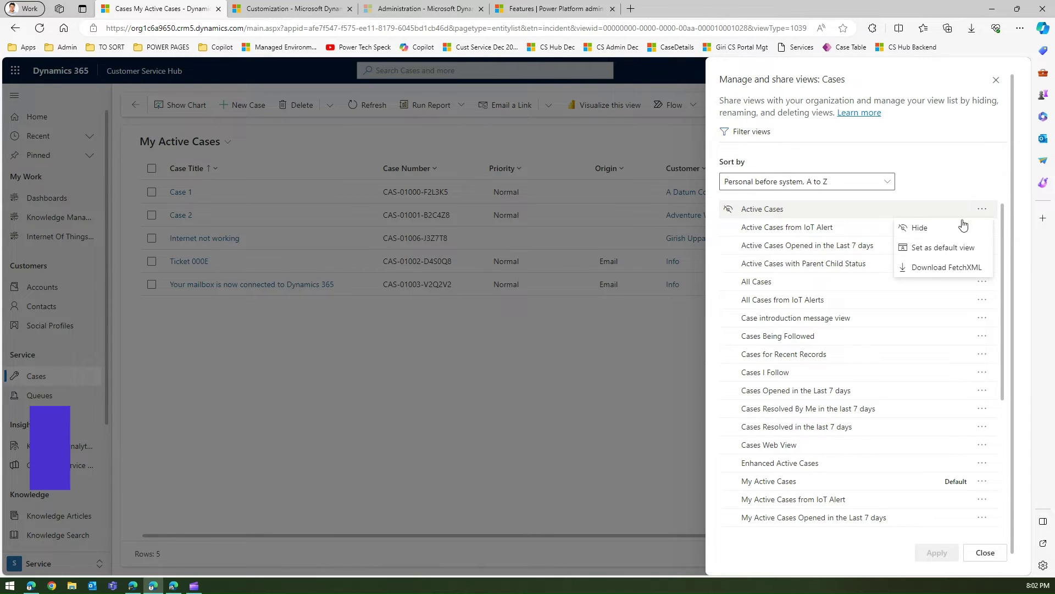
pyautogui.click(977, 184)
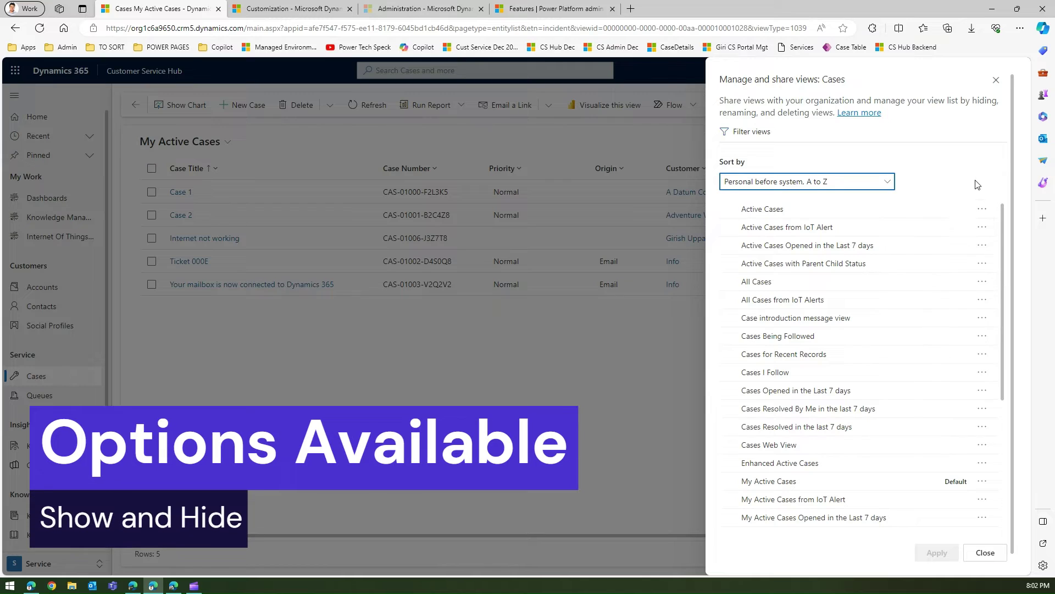
pyautogui.click(984, 229)
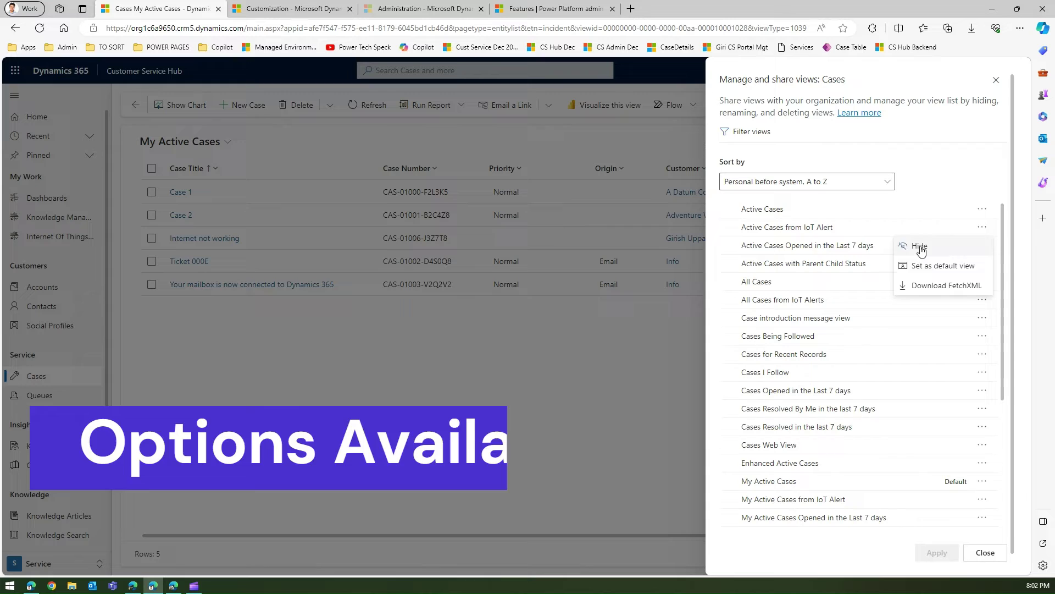
pyautogui.click(922, 249)
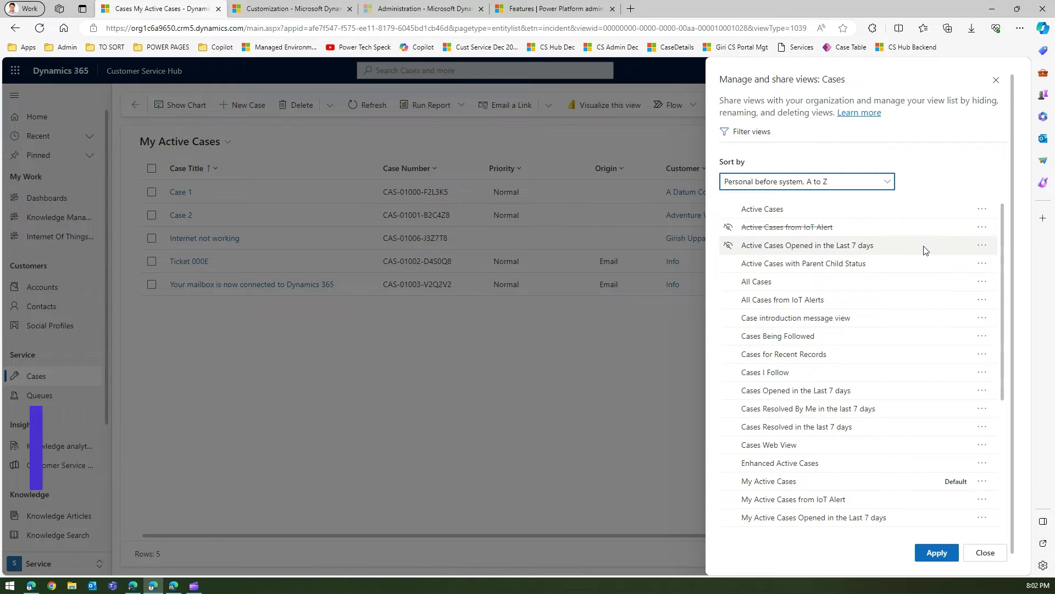
pyautogui.click(982, 300)
pyautogui.click(955, 321)
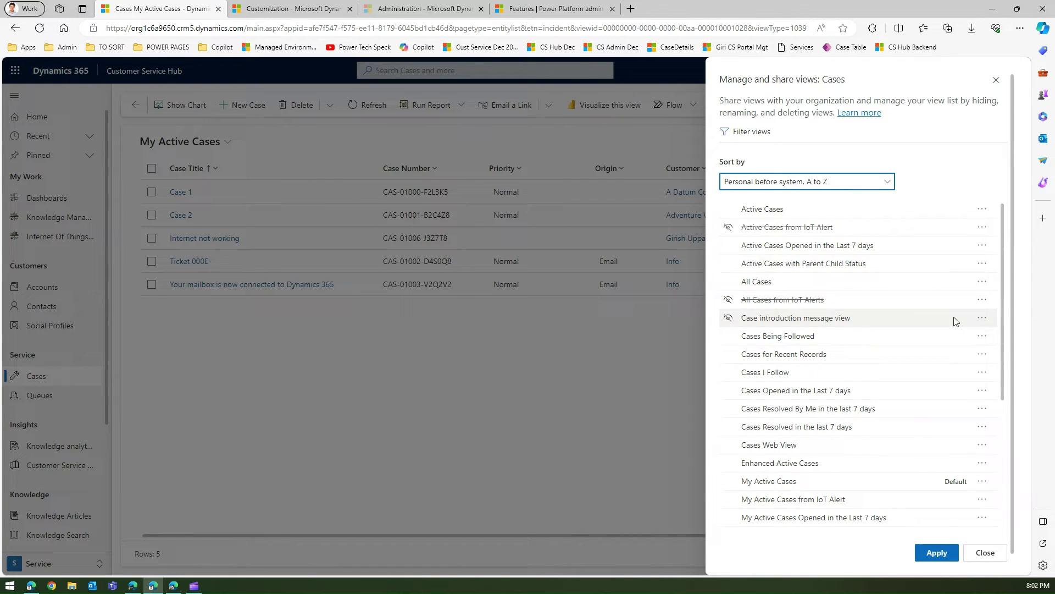
pyautogui.click(937, 553)
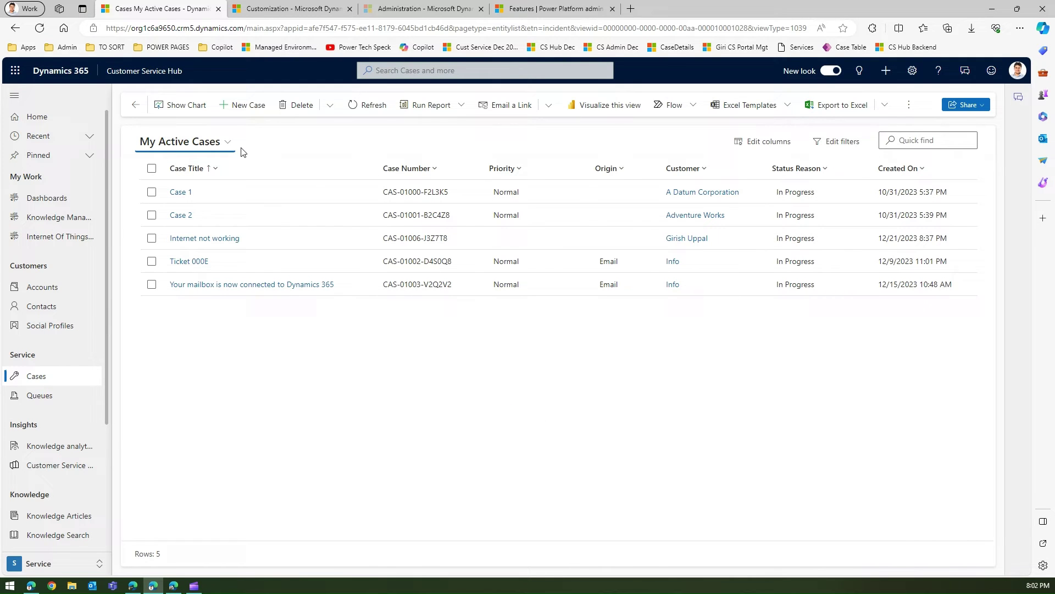
# Recheck the hidden IoT Alert views in Manage and share views, then close the panel and view selector.
pyautogui.click(230, 145)
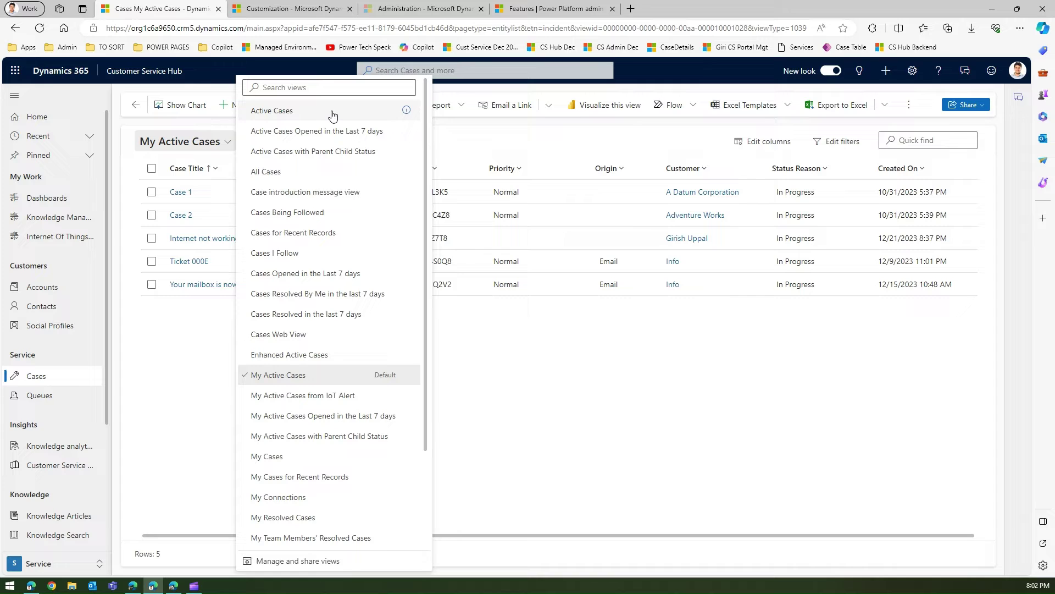
pyautogui.click(347, 561)
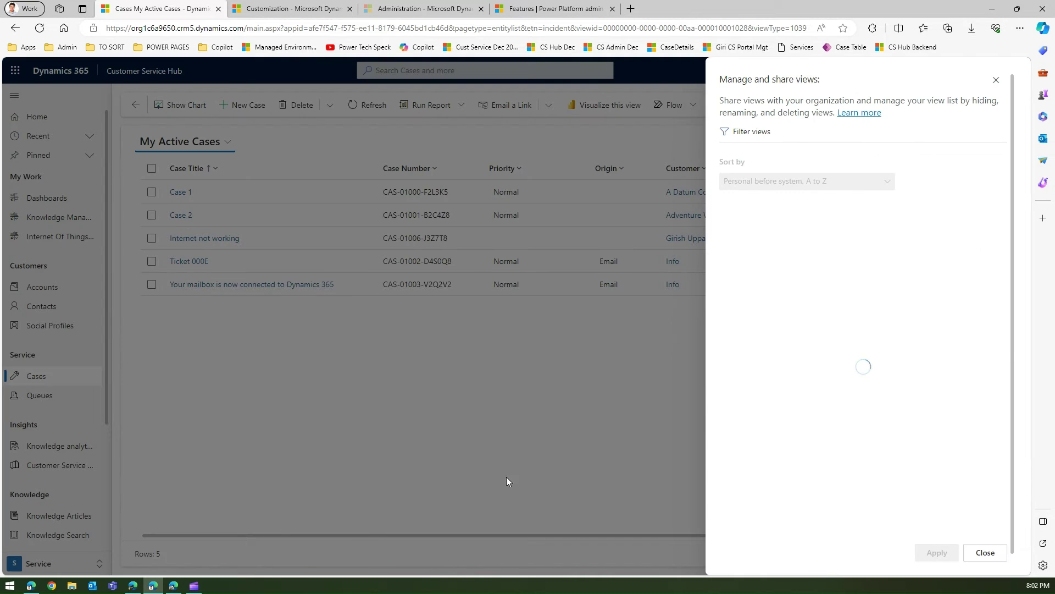
pyautogui.click(982, 228)
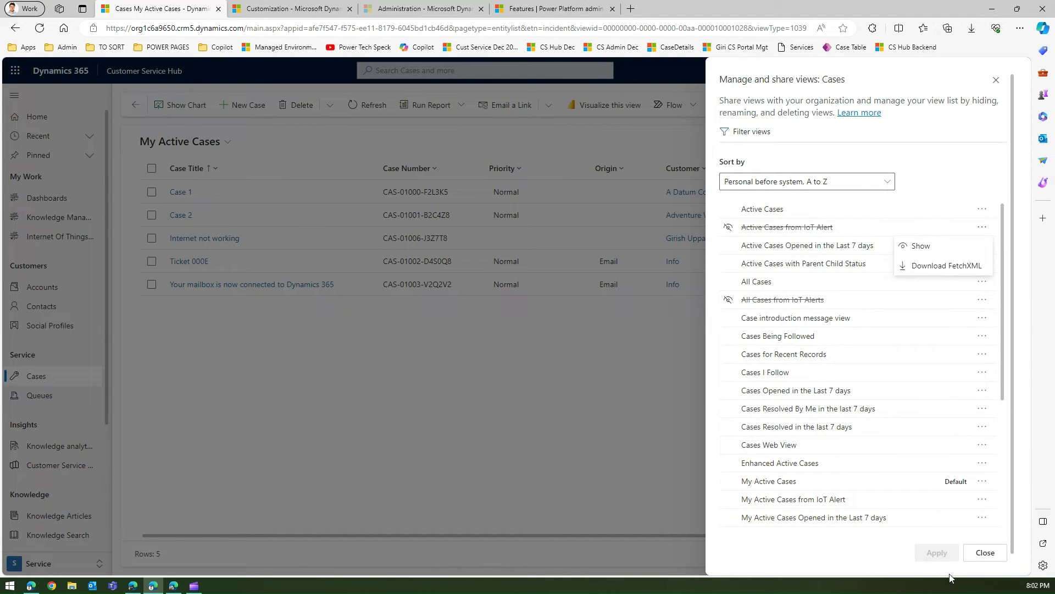
pyautogui.click(984, 554)
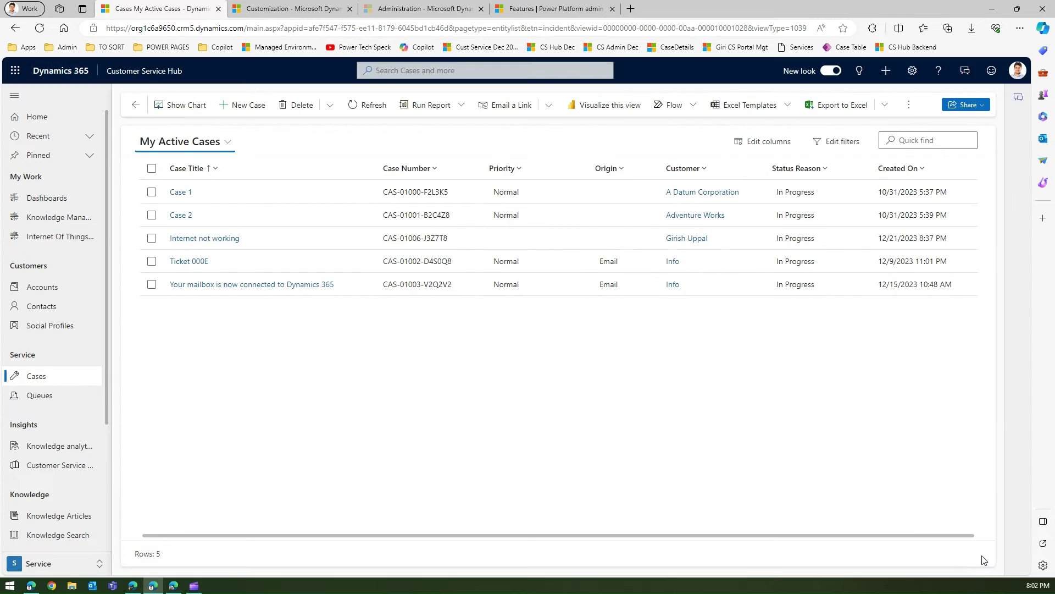
pyautogui.click(227, 142)
pyautogui.click(725, 386)
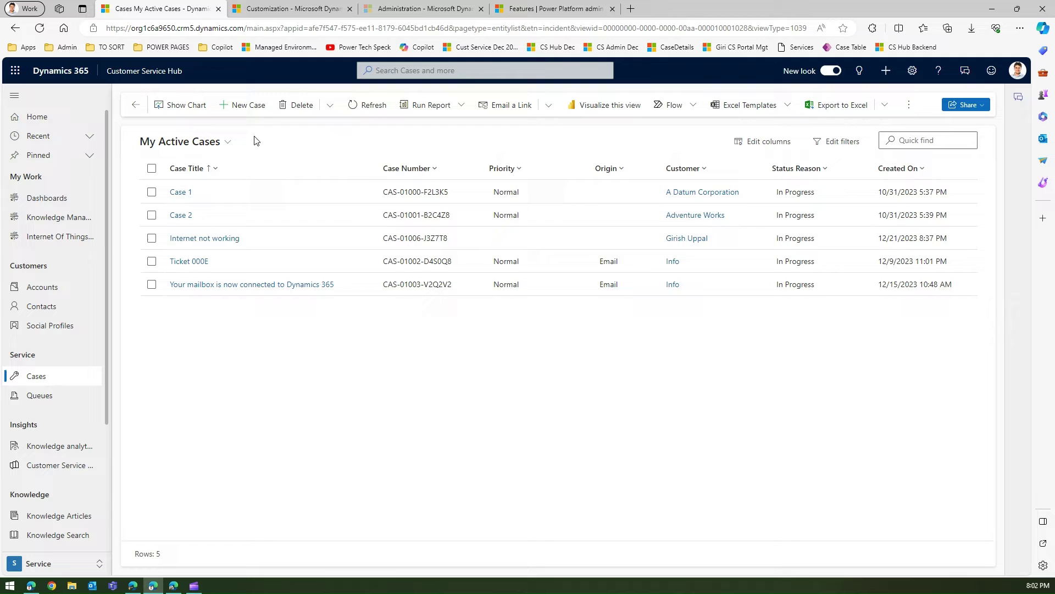
# In the second user's Edge window, close the views panel, refresh the Cases page, and list the case views.
pyautogui.click(174, 586)
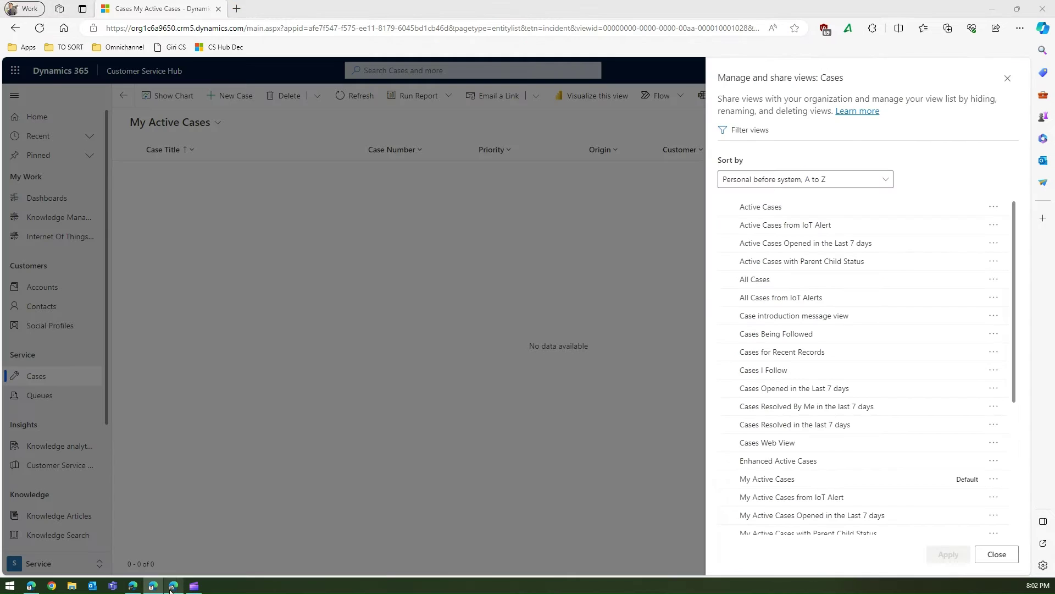
pyautogui.click(1008, 78)
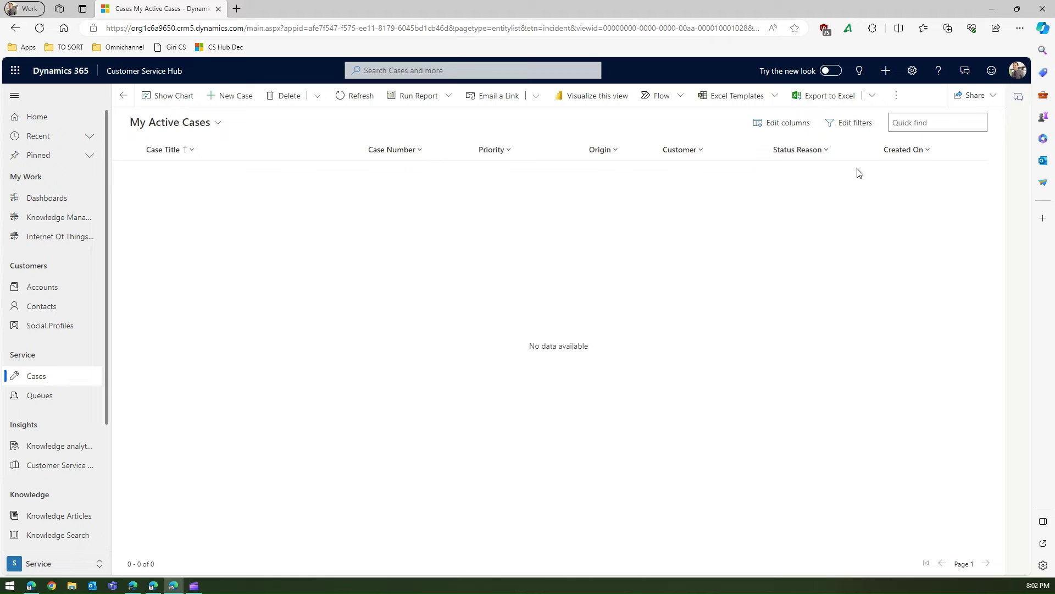
pyautogui.press('F5')
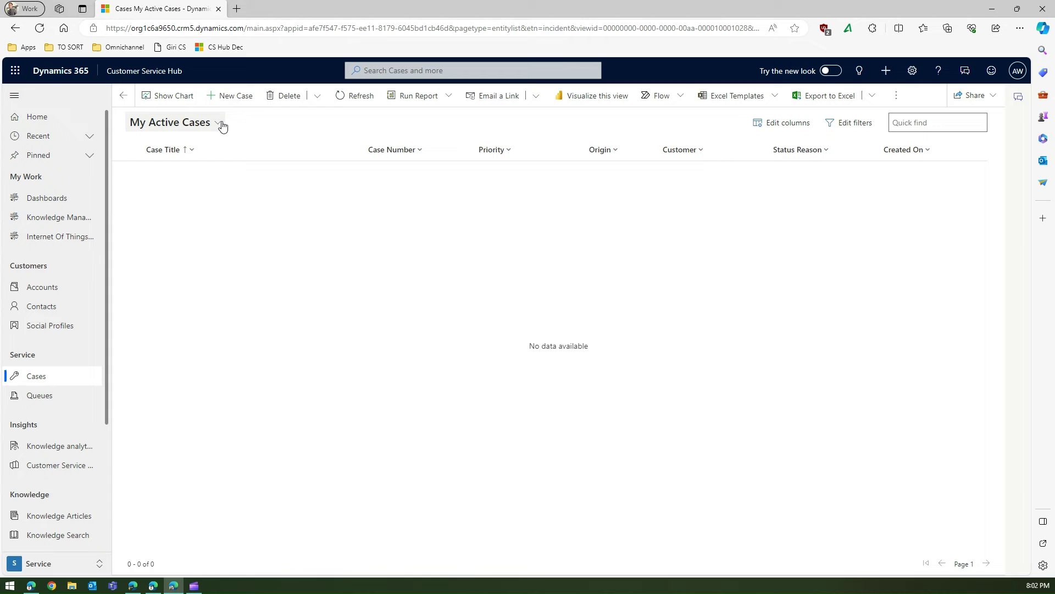
pyautogui.click(219, 123)
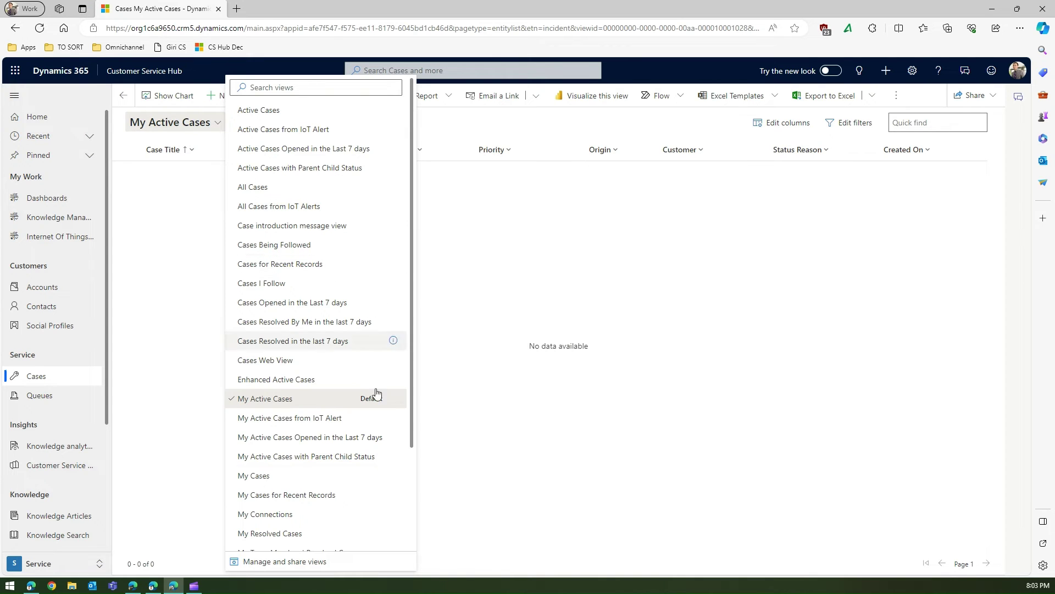
# Mark Active Cases from IoT Alert, Case introduction message view and Cases Being Followed as Hide, then apply.
pyautogui.click(329, 563)
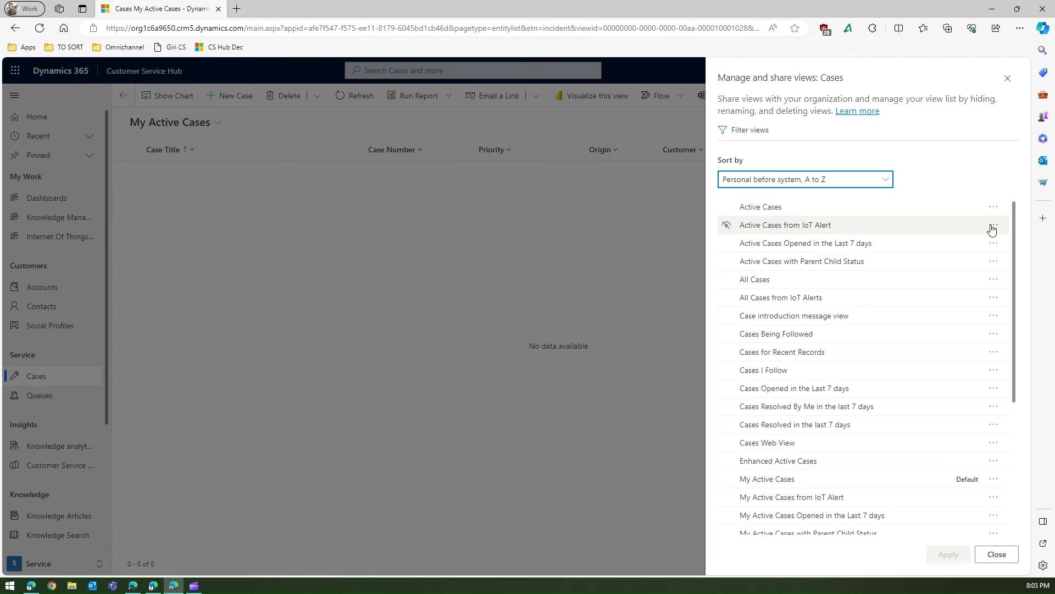
pyautogui.click(993, 228)
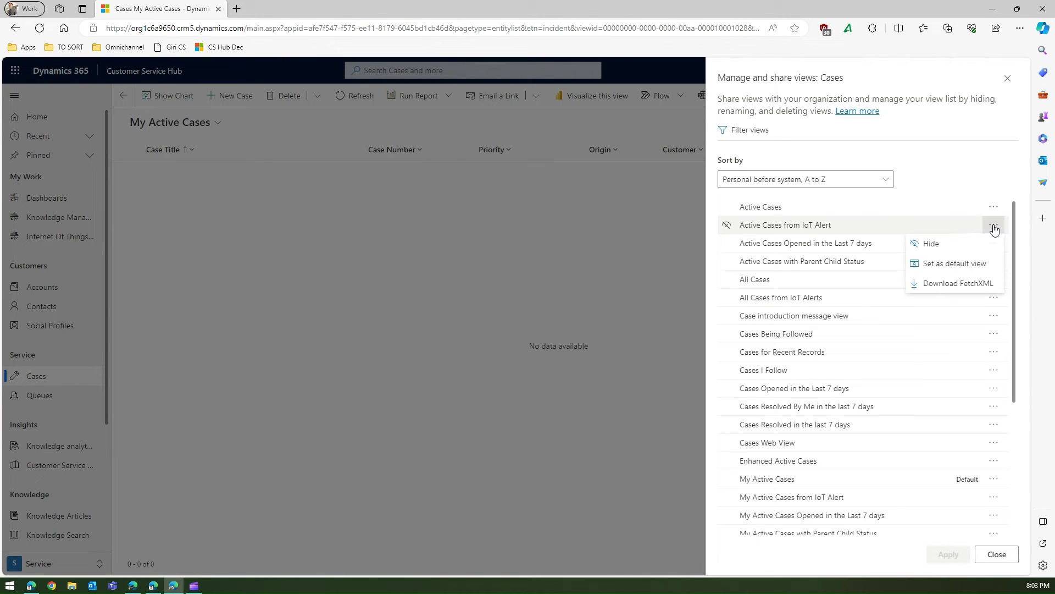
pyautogui.click(960, 248)
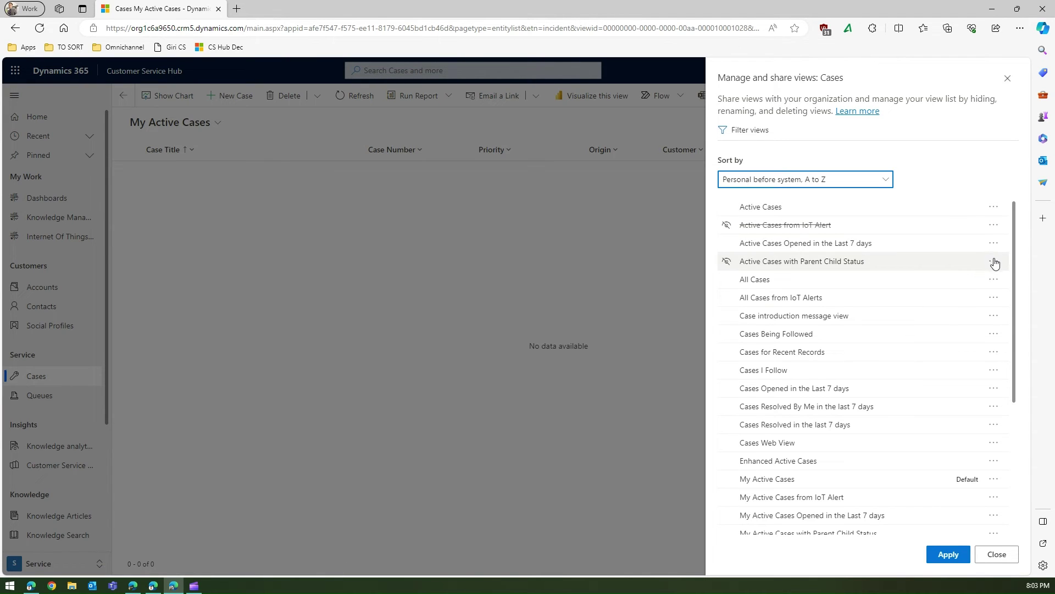
pyautogui.click(993, 320)
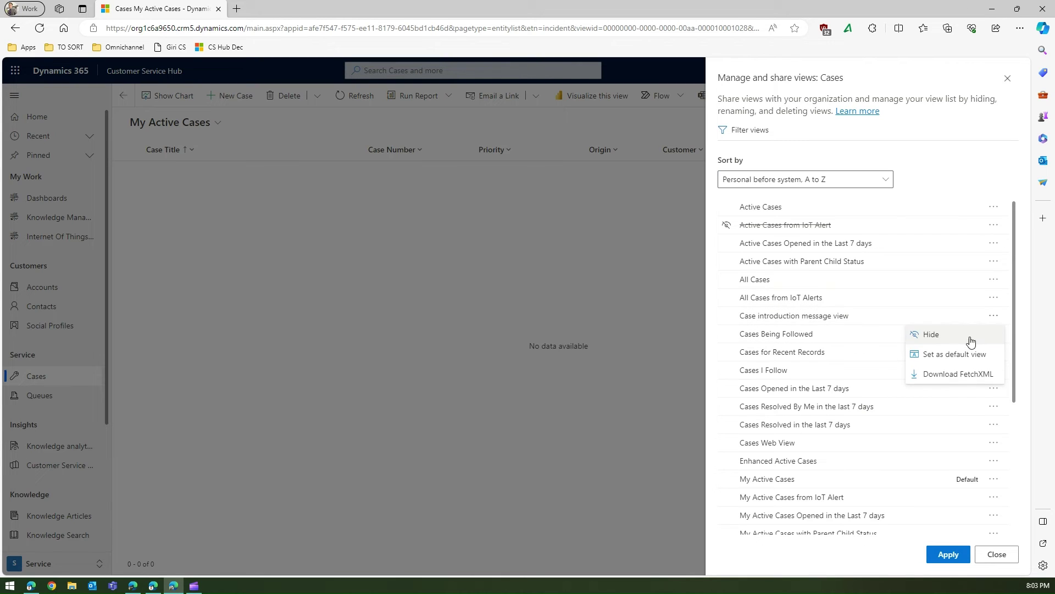
pyautogui.click(958, 332)
pyautogui.click(993, 336)
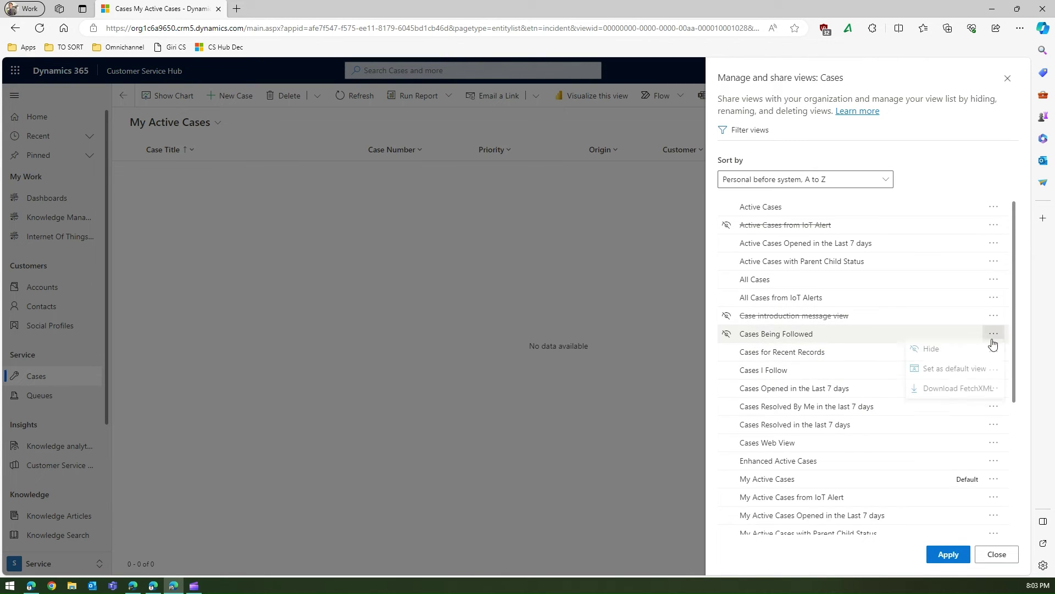
pyautogui.click(963, 352)
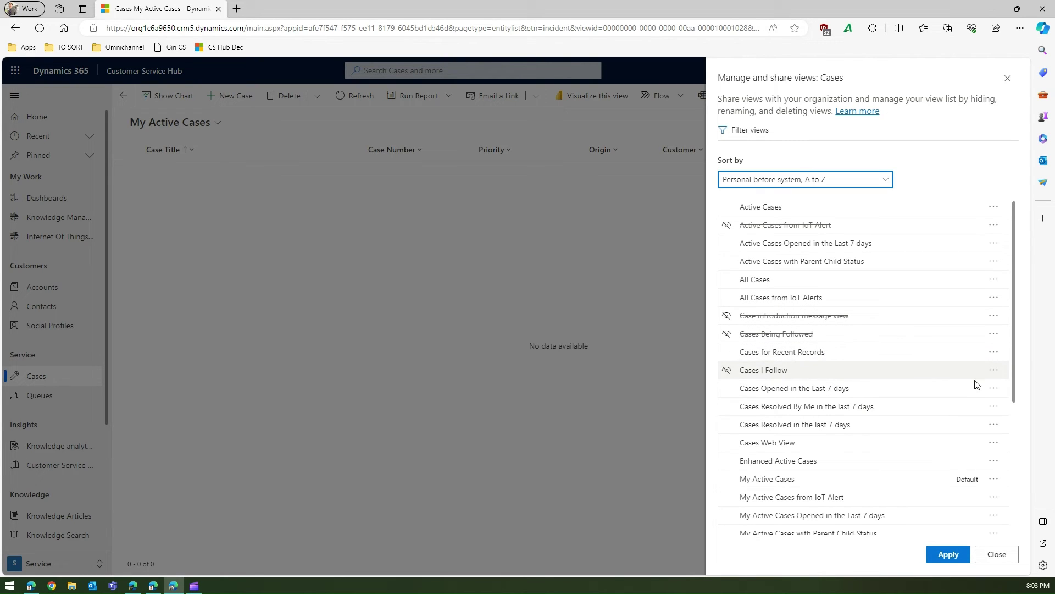
pyautogui.click(931, 555)
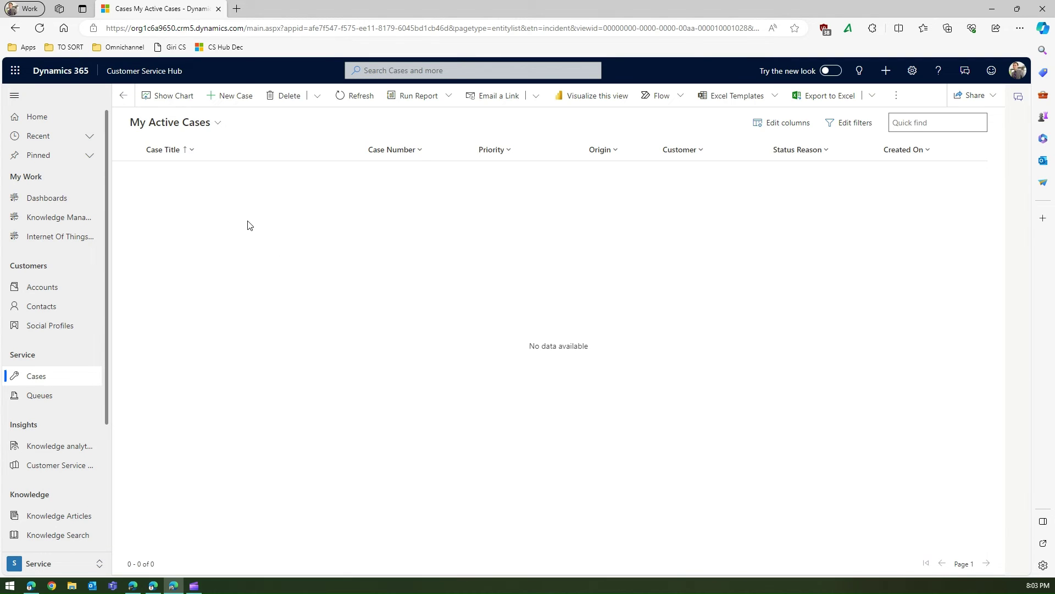
# Verify the second user's views are hidden, then open the first user's Manage and share views panel.
pyautogui.click(218, 123)
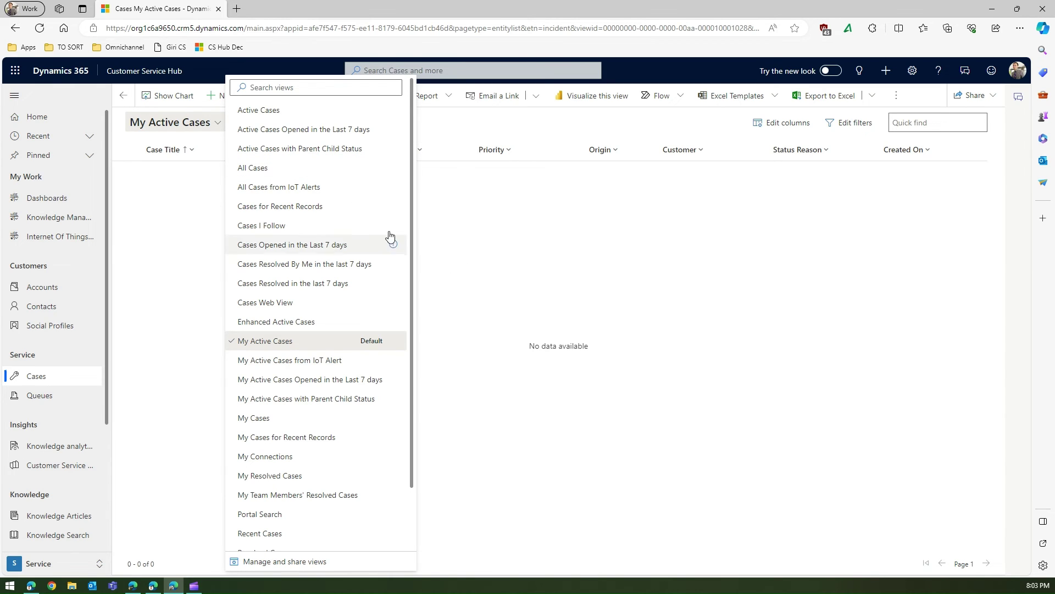
pyautogui.click(524, 283)
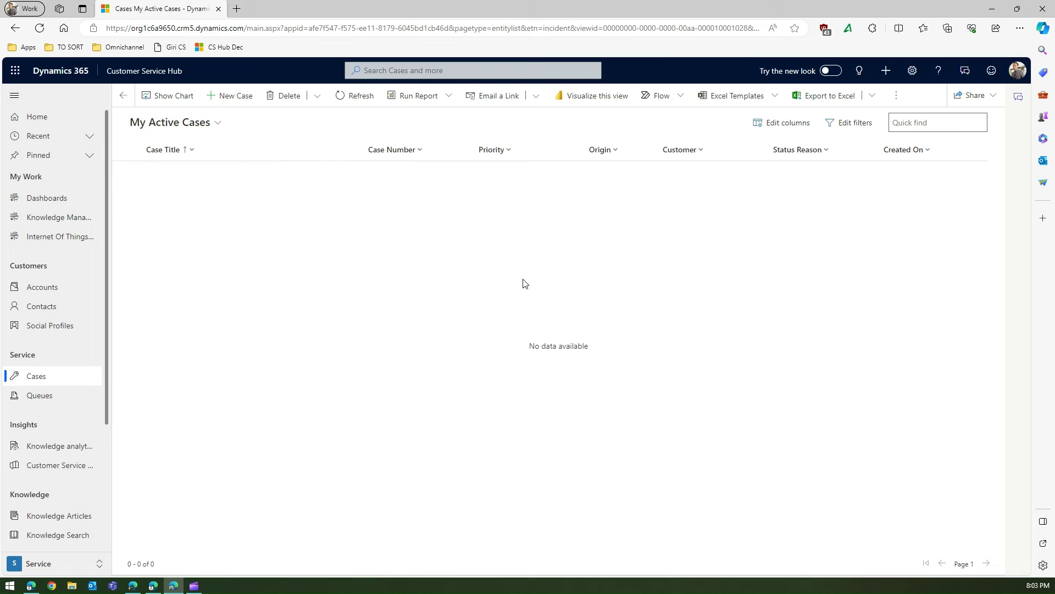
pyautogui.click(153, 585)
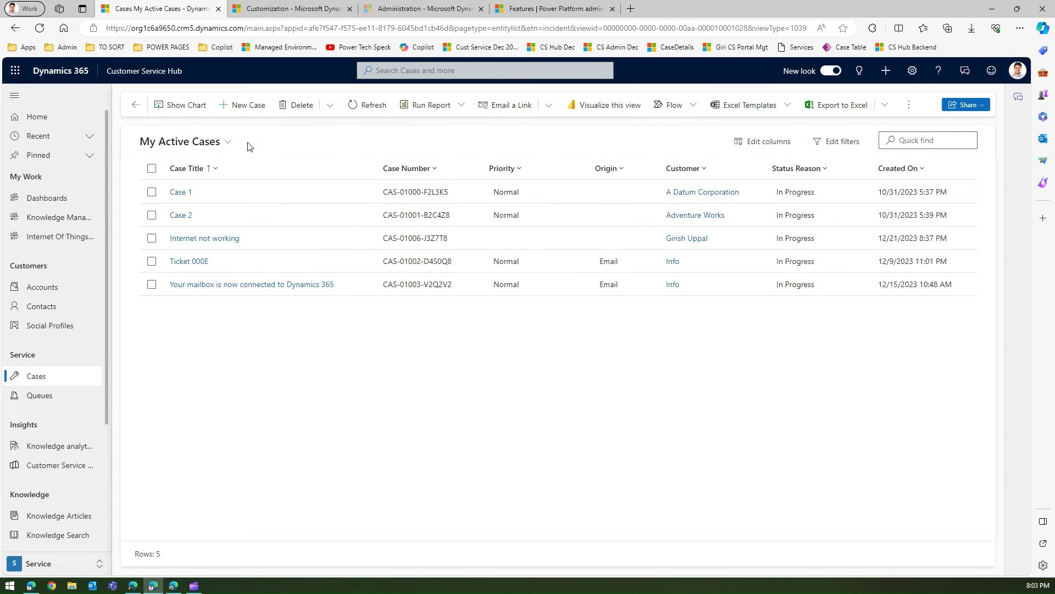
pyautogui.click(229, 144)
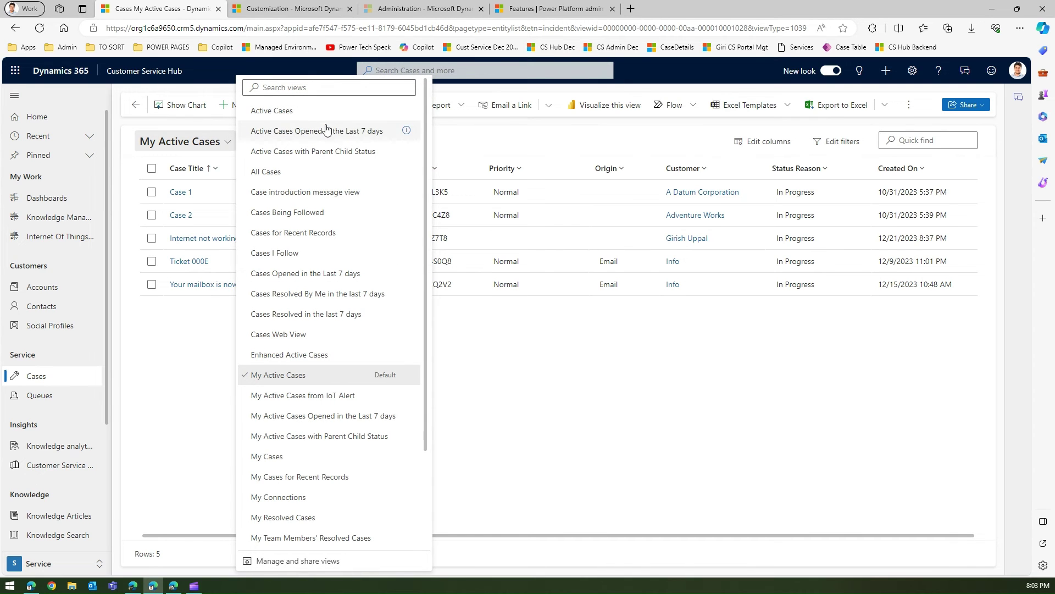
pyautogui.click(330, 565)
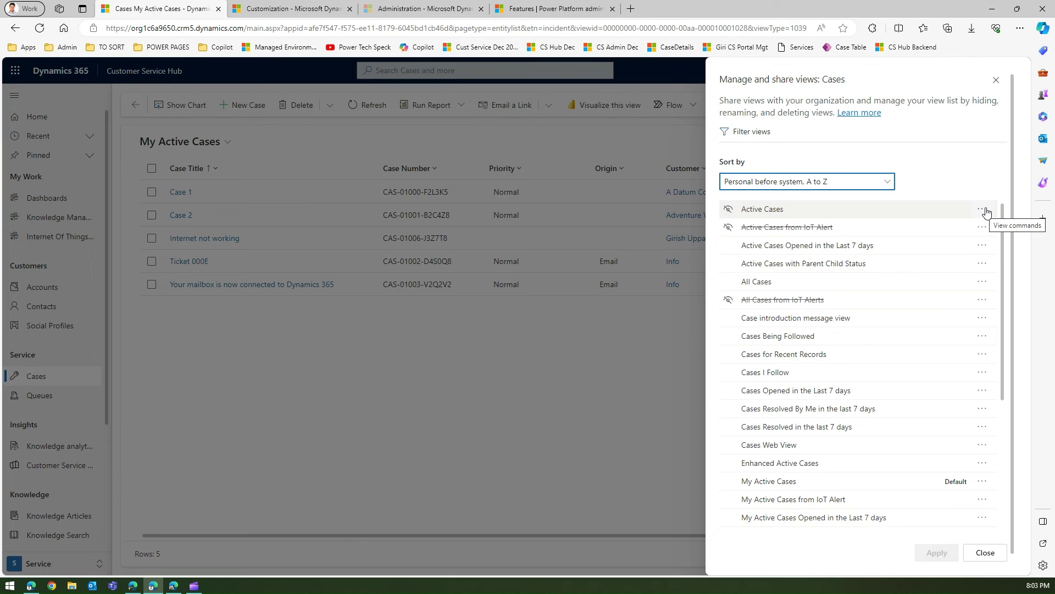
pyautogui.click(983, 210)
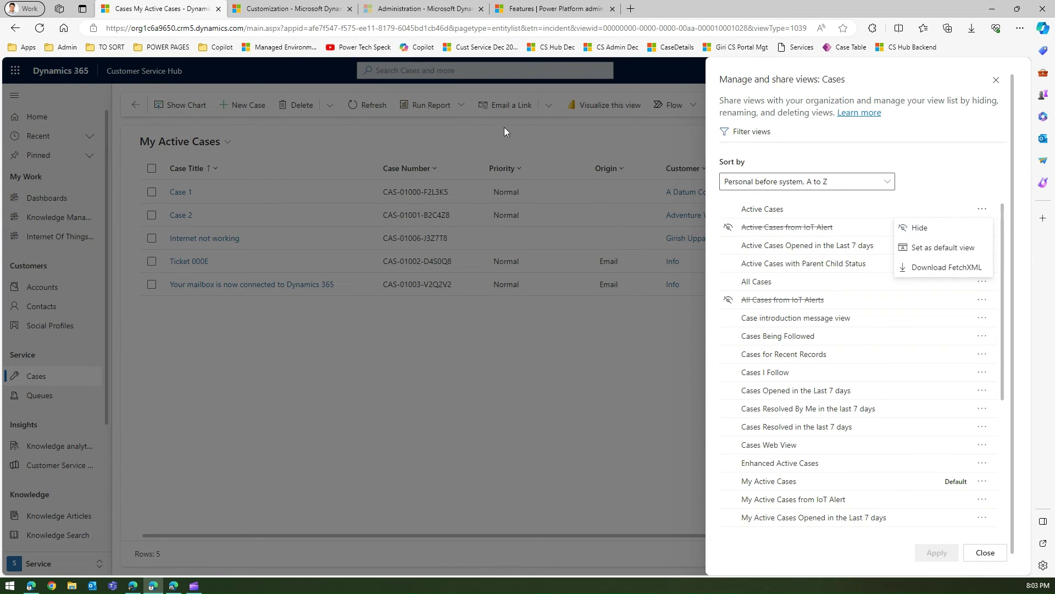
# Show the Features settings page where 'Allow users to hide system views' is still On.
pyautogui.click(536, 9)
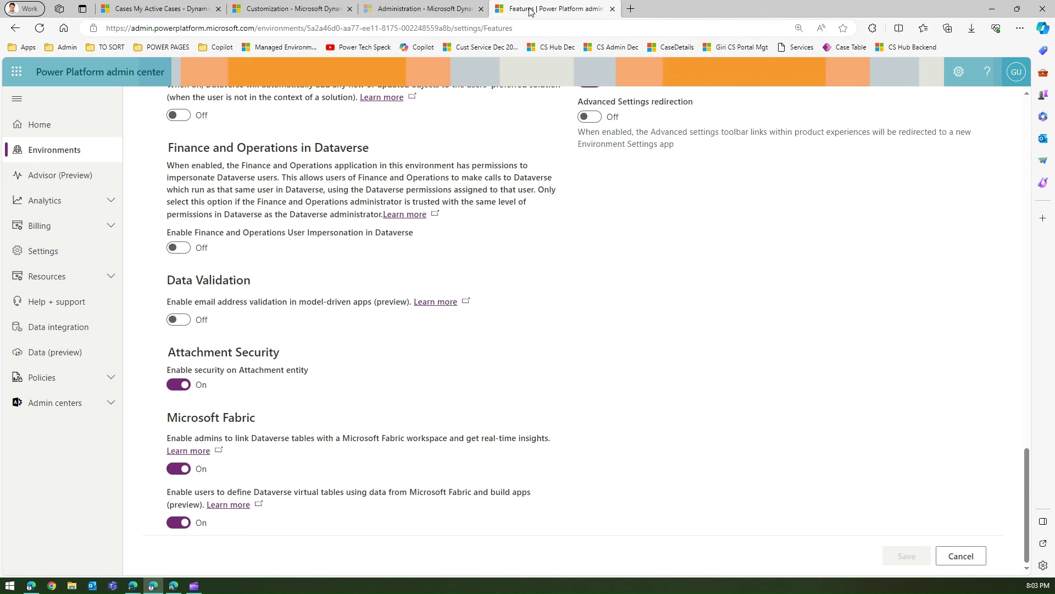
pyautogui.scroll(8, 327, 273)
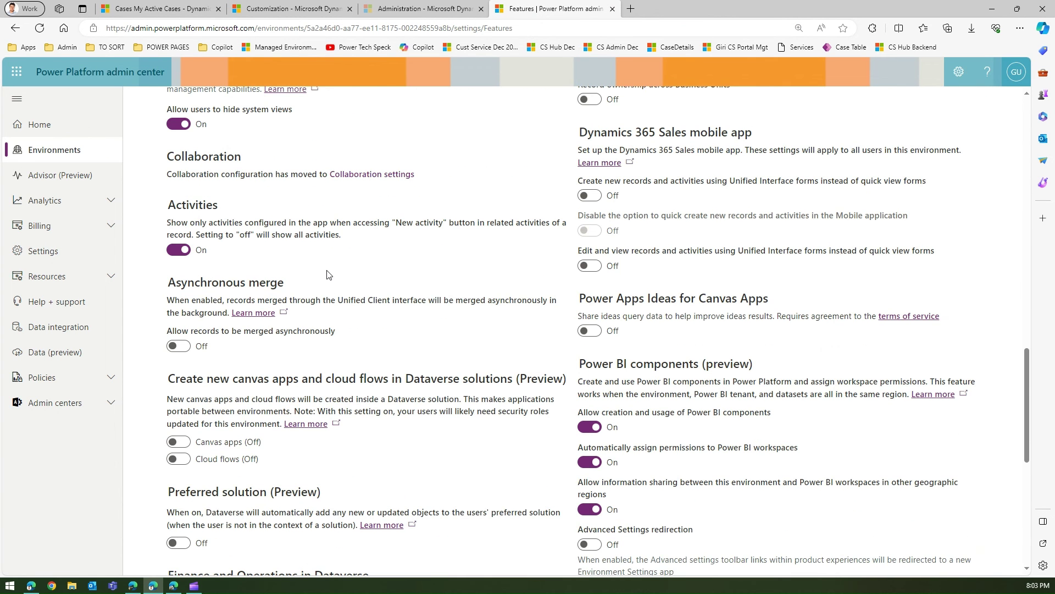
pyautogui.scroll(-8, 329, 282)
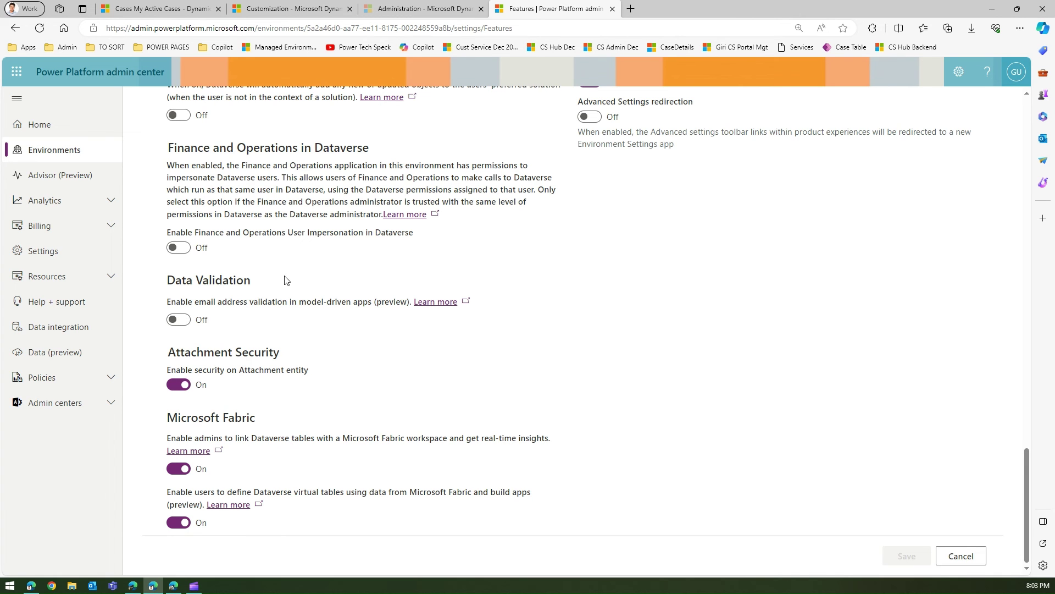
pyautogui.scroll(8, 291, 290)
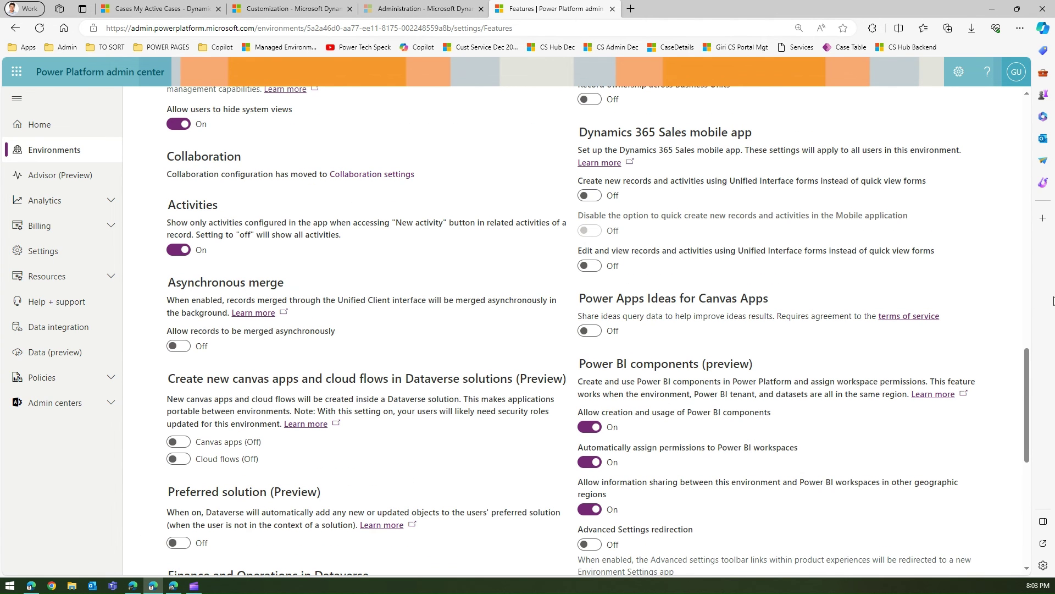
pyautogui.scroll(3, 1024, 466)
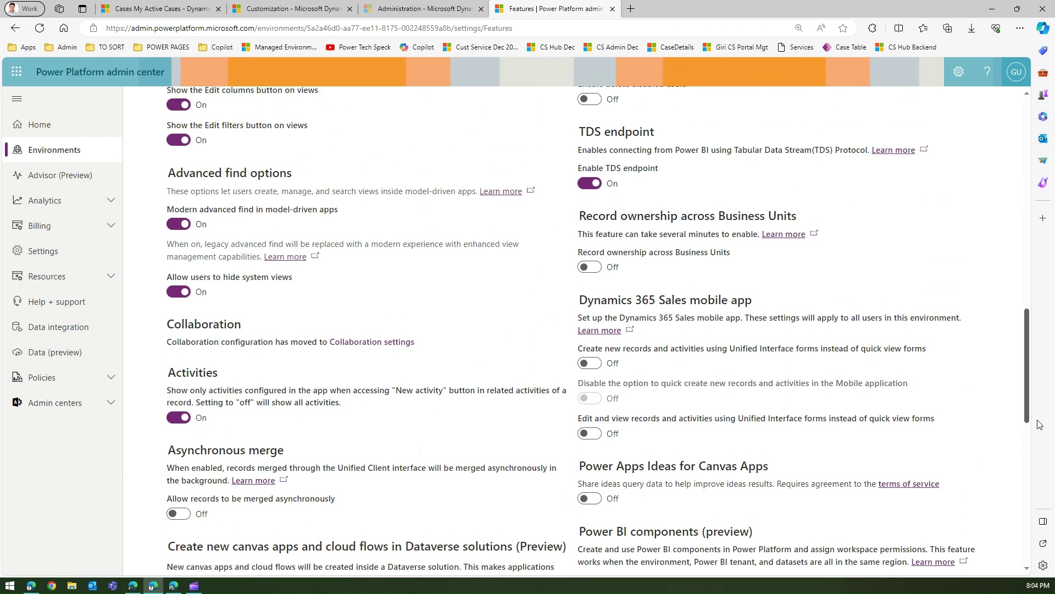